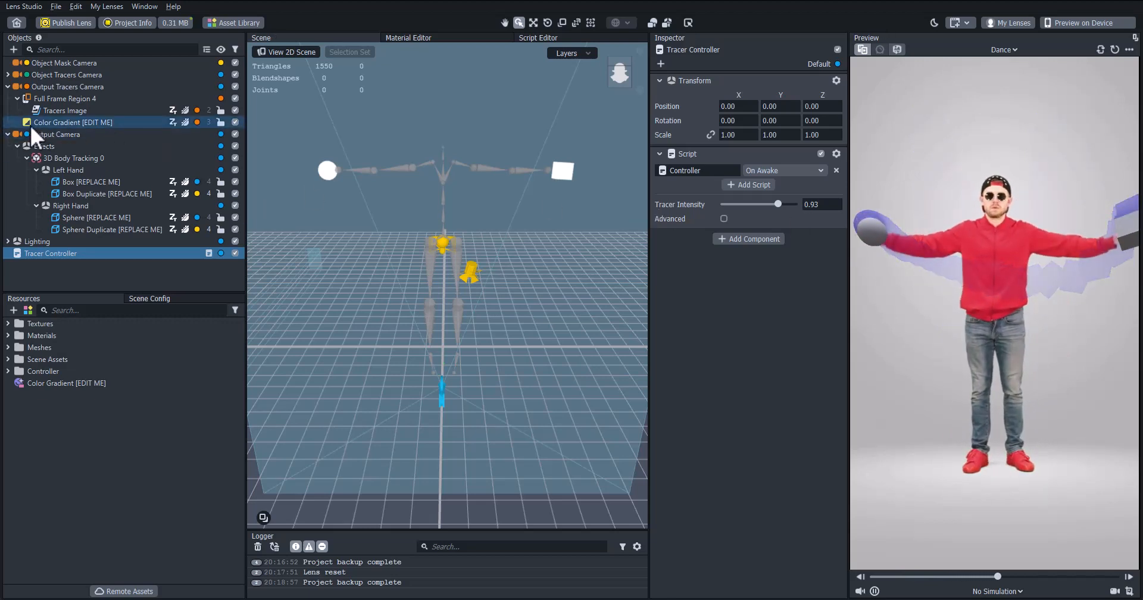
- Inspect the Object Tracers Camera's settings and collapse the expanded camera hierarchies
click(8, 86)
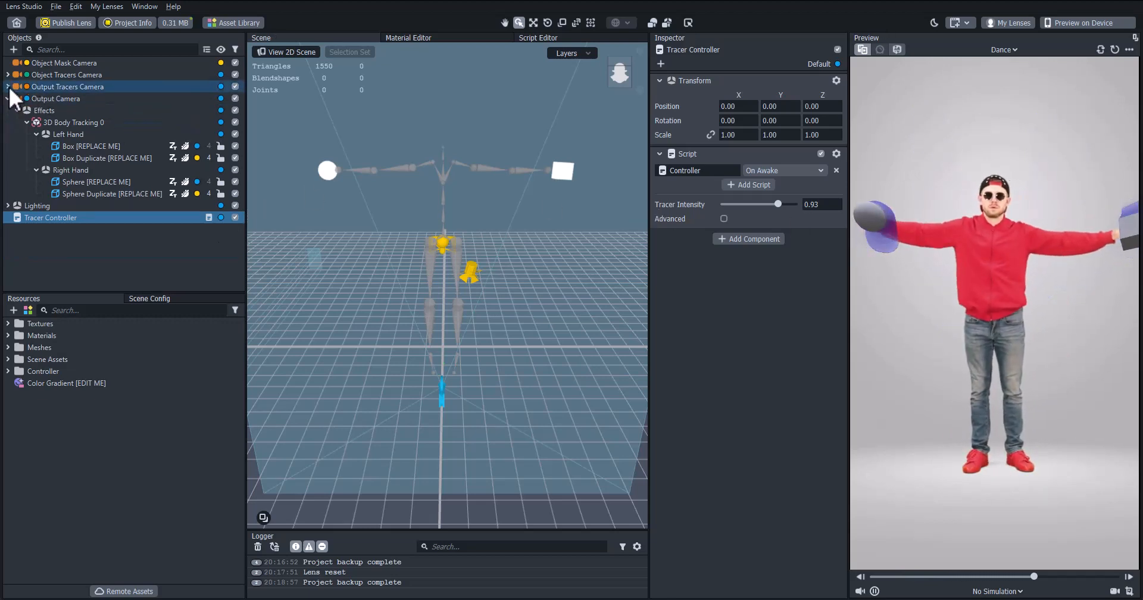
click(81, 72)
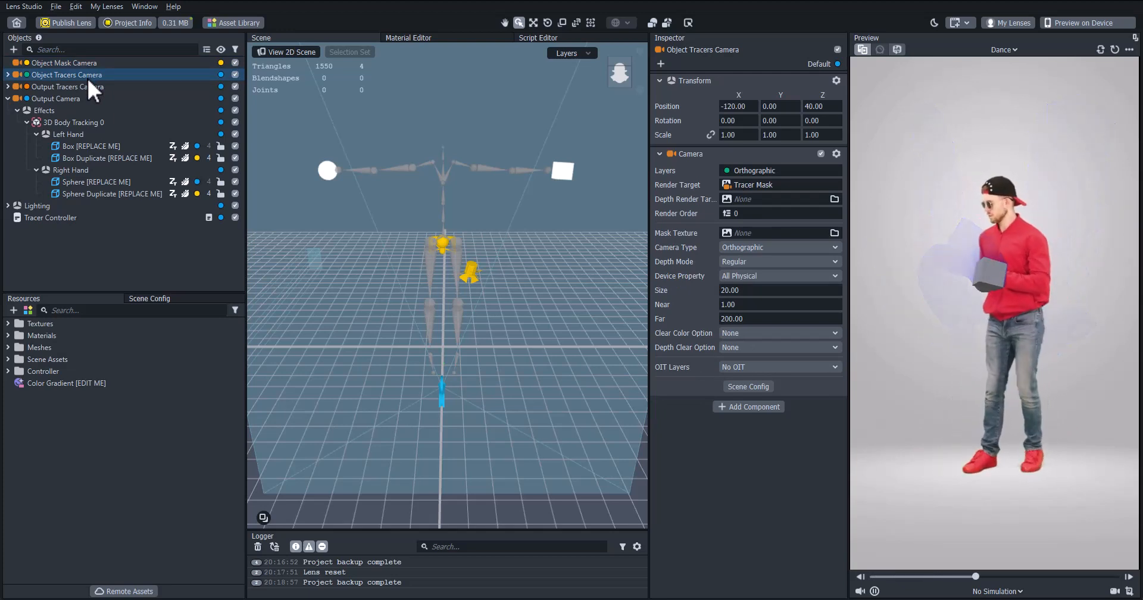
click(7, 97)
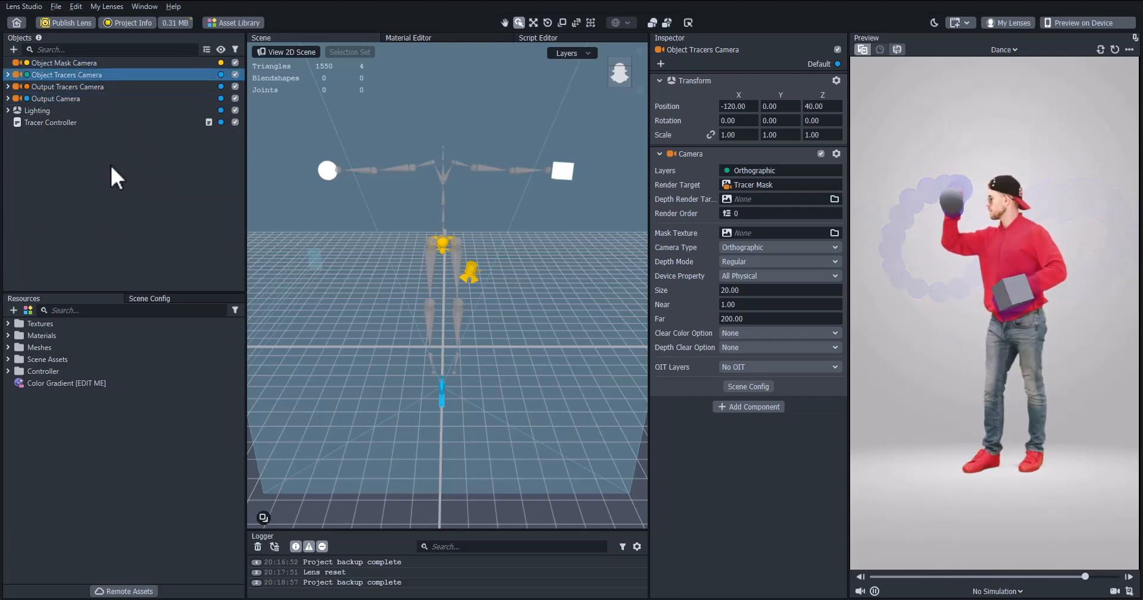
- Set the scene's Capture Target to the Tracer Mask render target
click(147, 298)
click(128, 313)
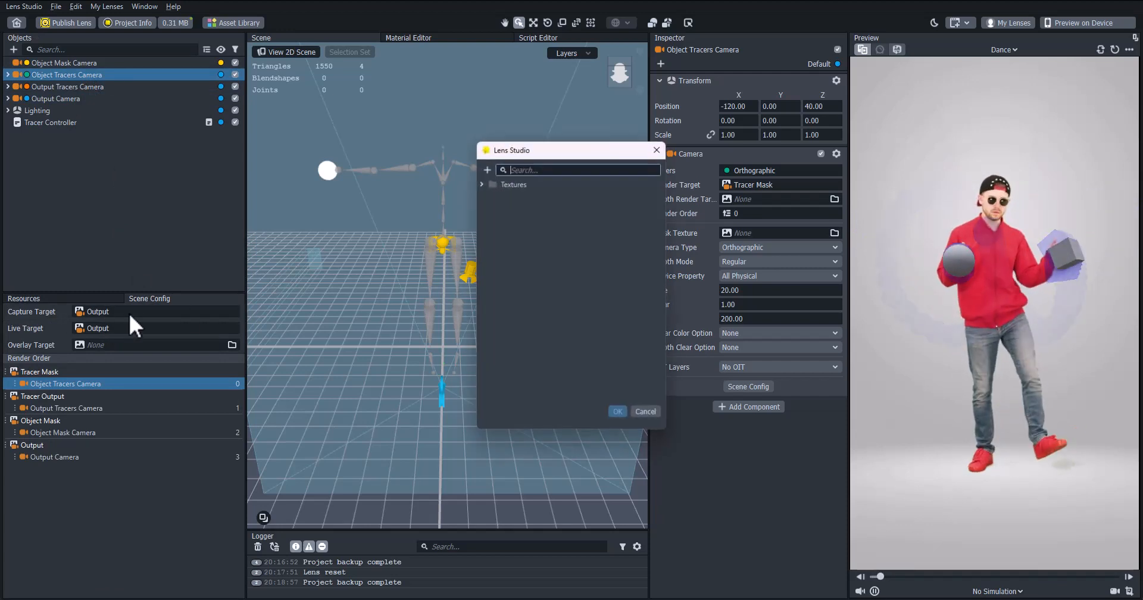
click(482, 184)
click(491, 196)
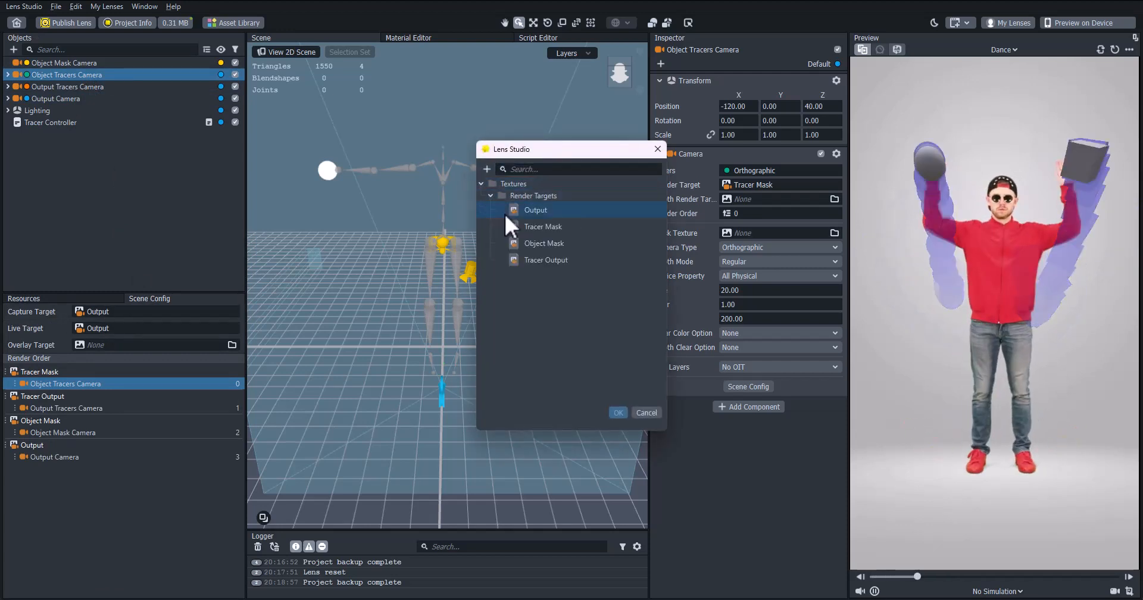
double_click(554, 226)
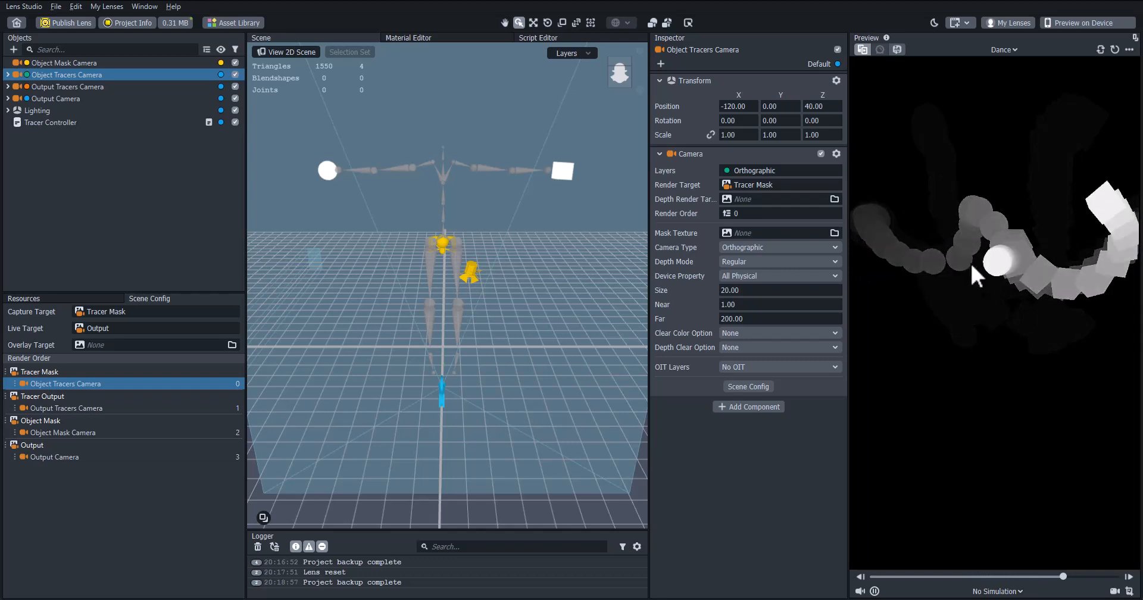
- Set the scene's Capture Target back to the Output render target
click(130, 311)
click(481, 184)
click(490, 196)
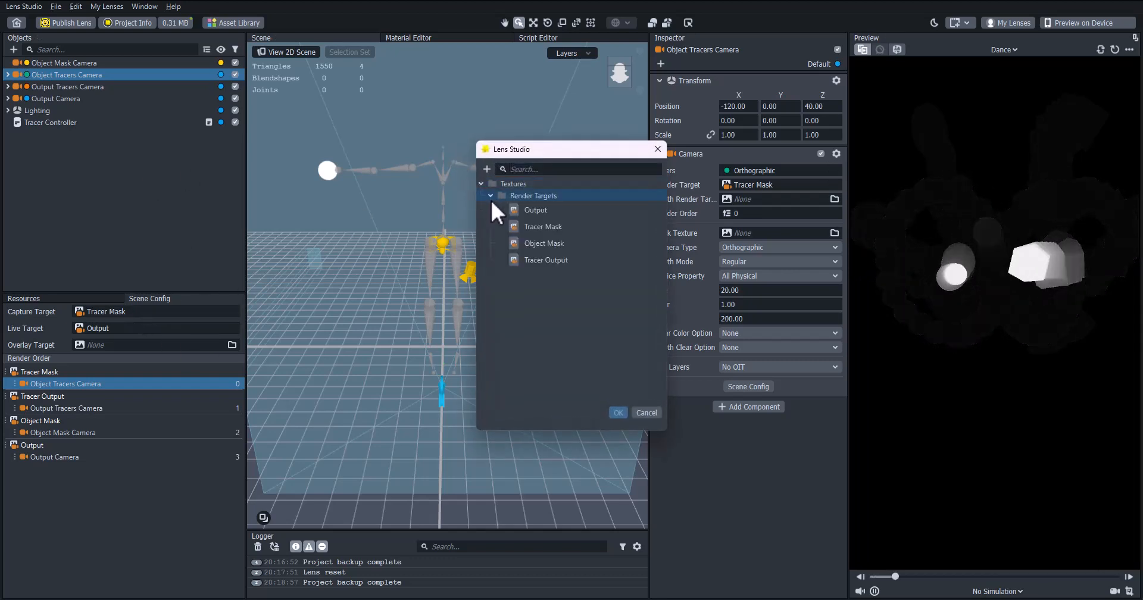
double_click(527, 210)
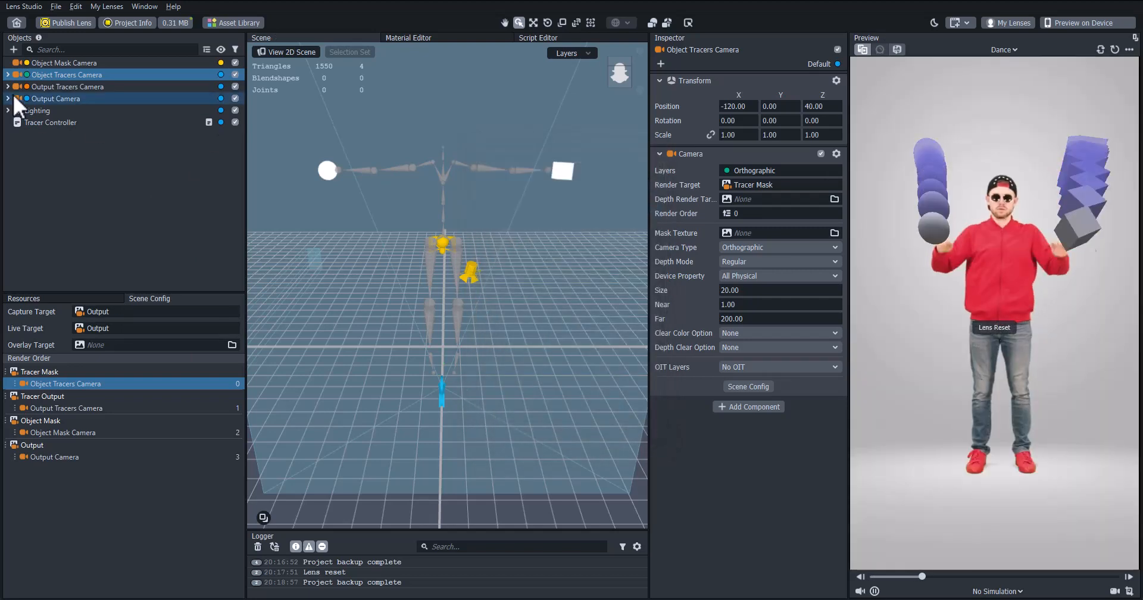
- Inspect the image settings of the Tracers Image under the Output Tracers Camera
click(9, 87)
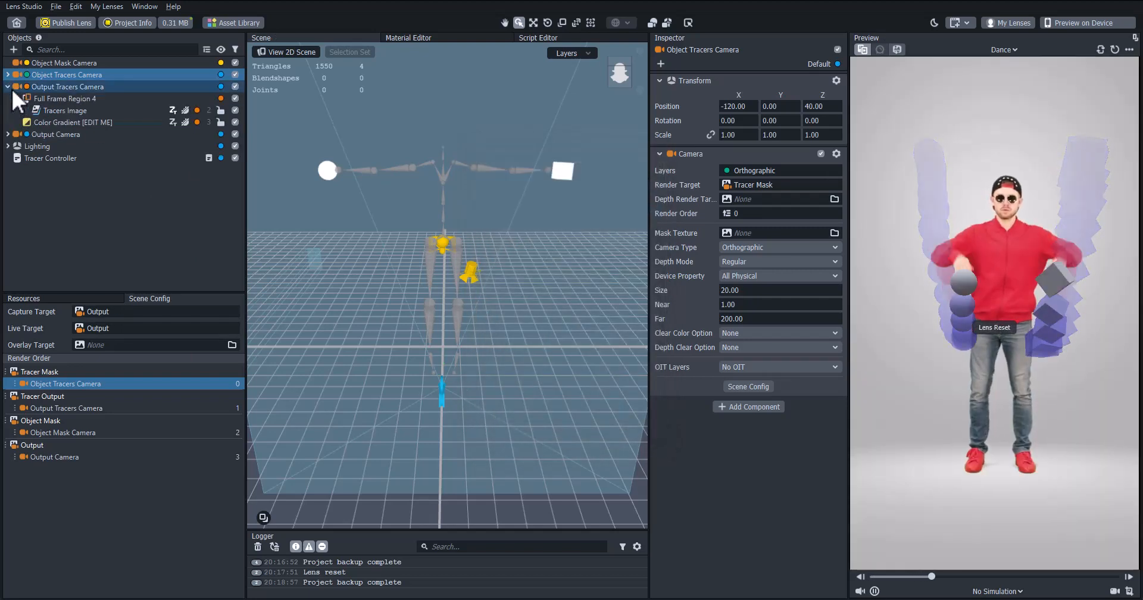
click(66, 109)
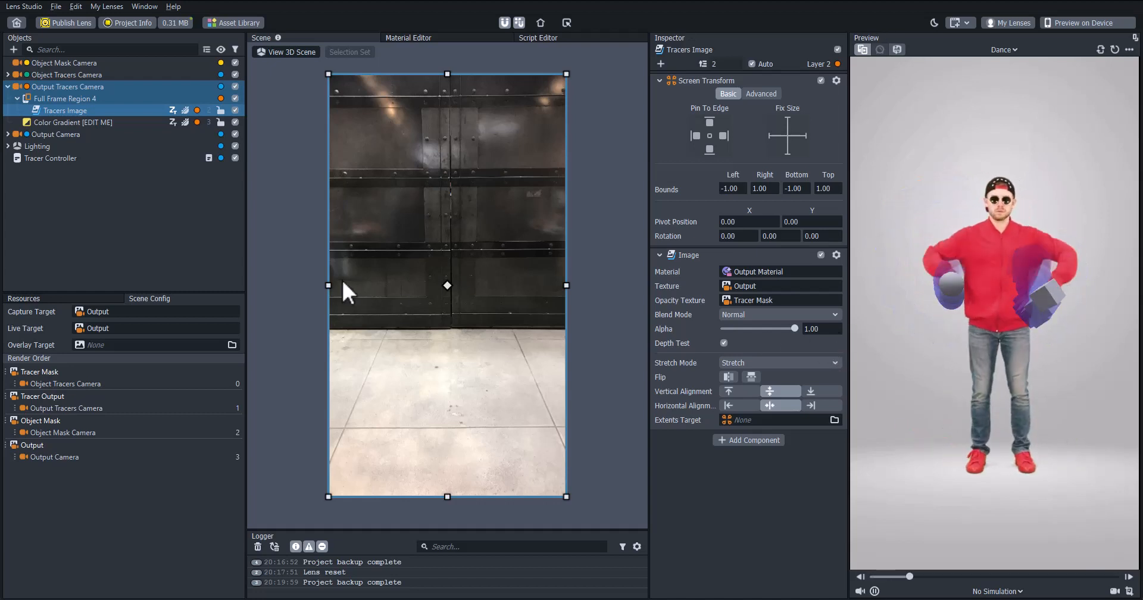
click(15, 98)
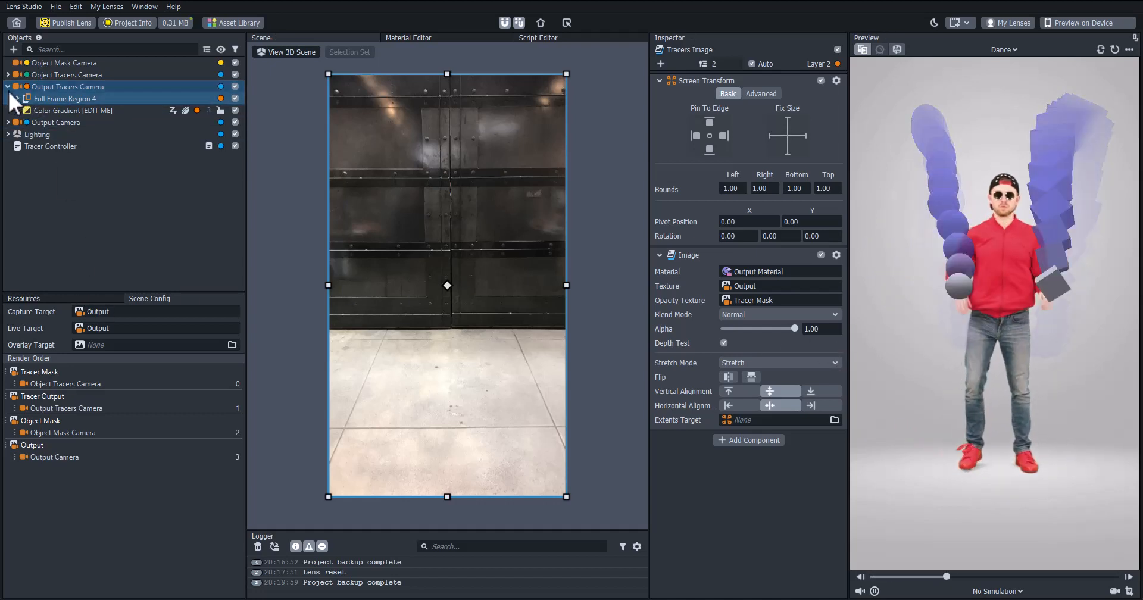
click(7, 86)
- Inspect the Output Camera, its hand-attached box and sphere meshes, and the Object Mask Camera
click(7, 99)
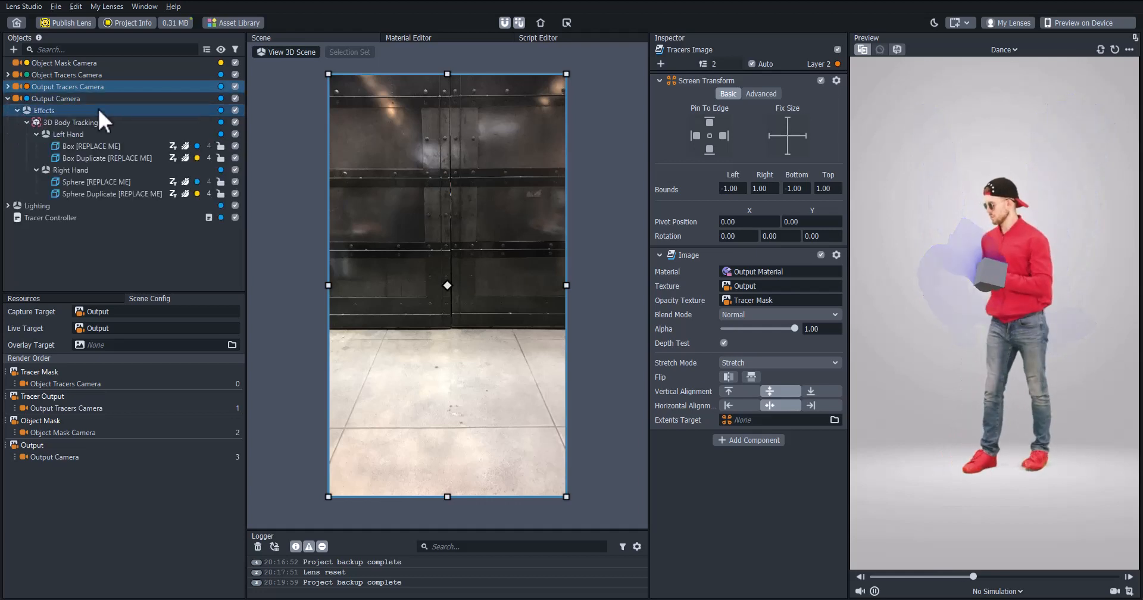
click(48, 98)
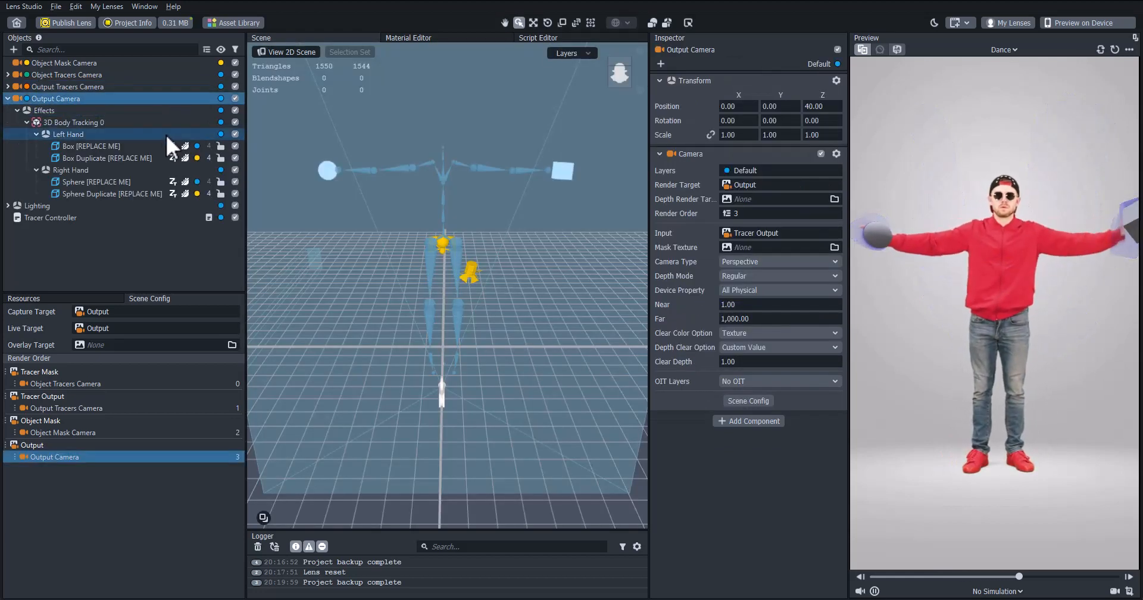
click(67, 145)
click(104, 179)
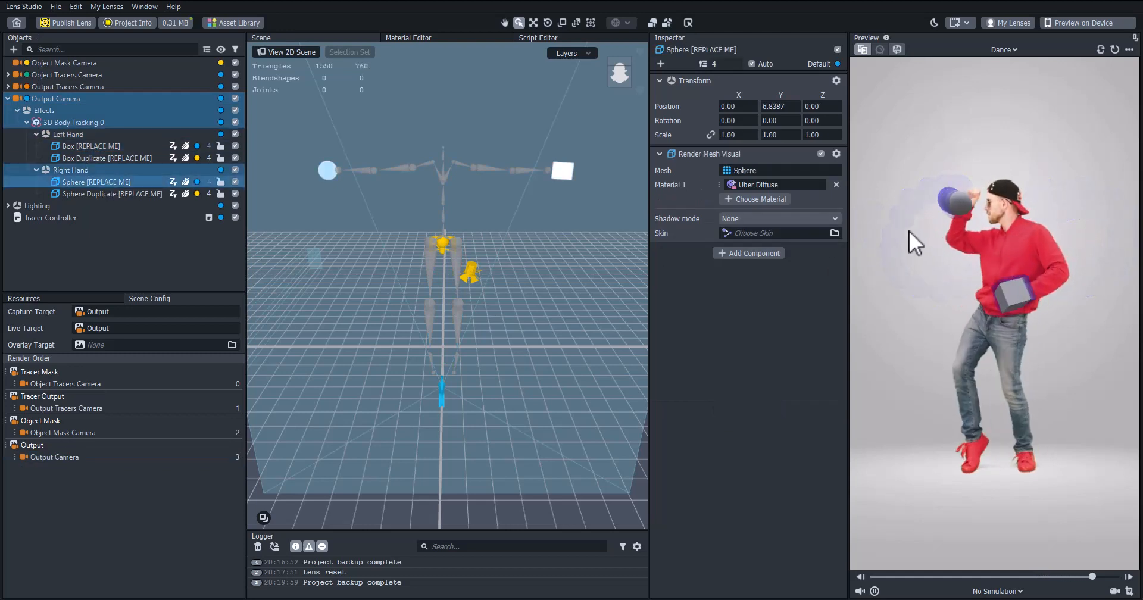
click(113, 148)
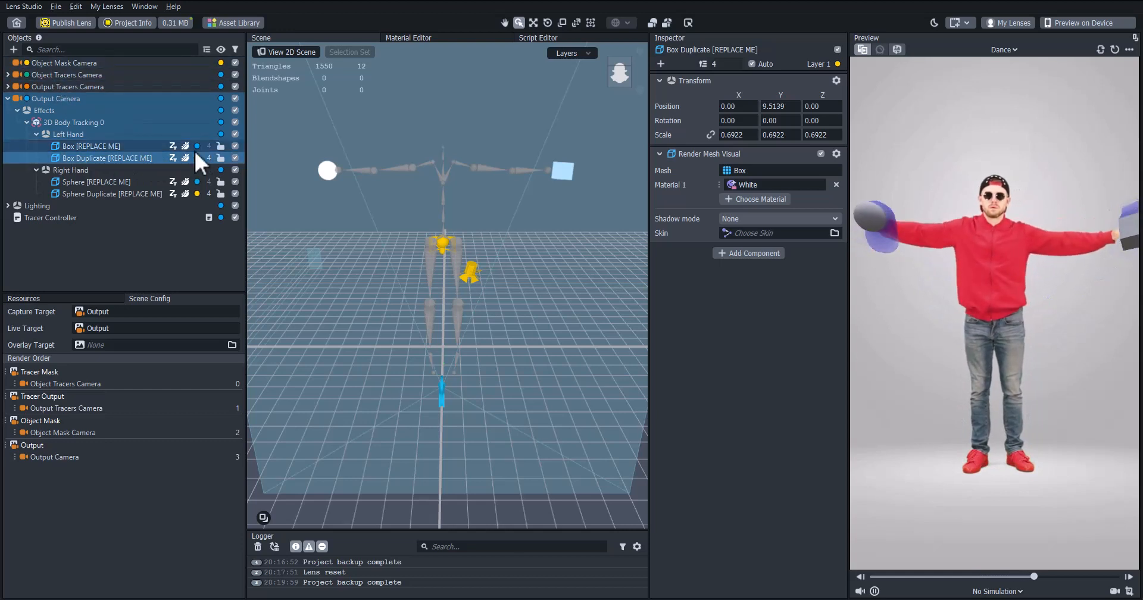
click(62, 63)
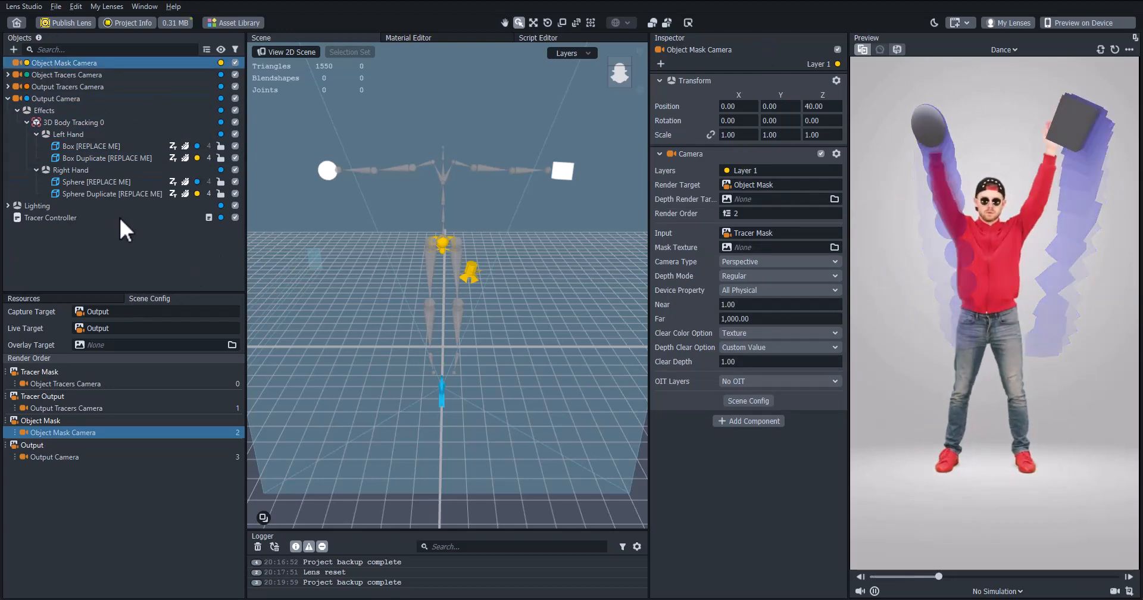
- Assign the White material to the Box Duplicate under the Left Hand
click(110, 157)
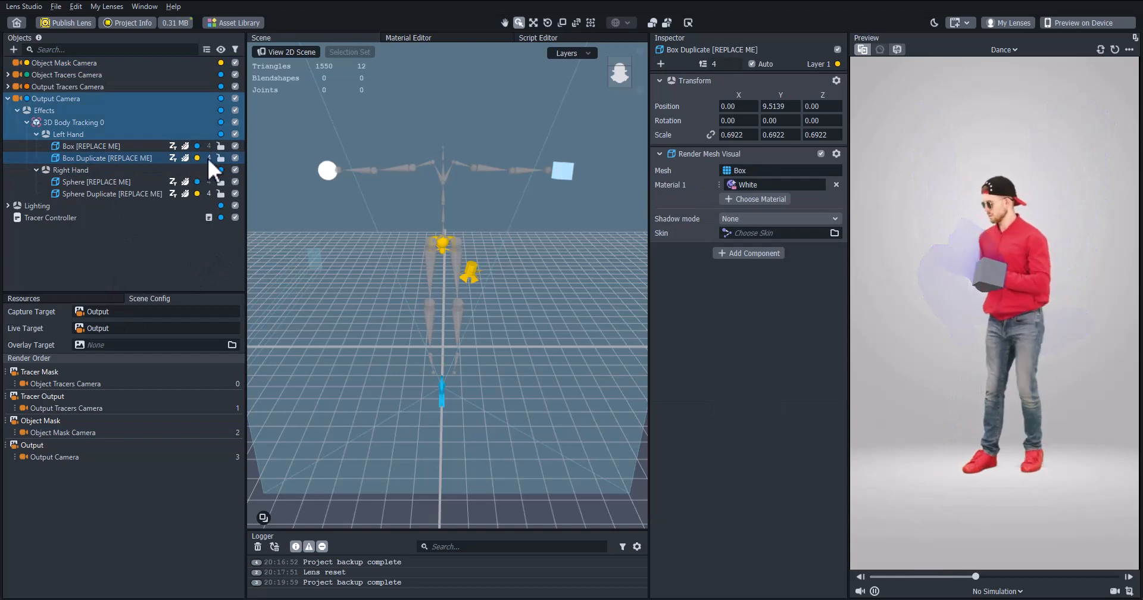
click(68, 298)
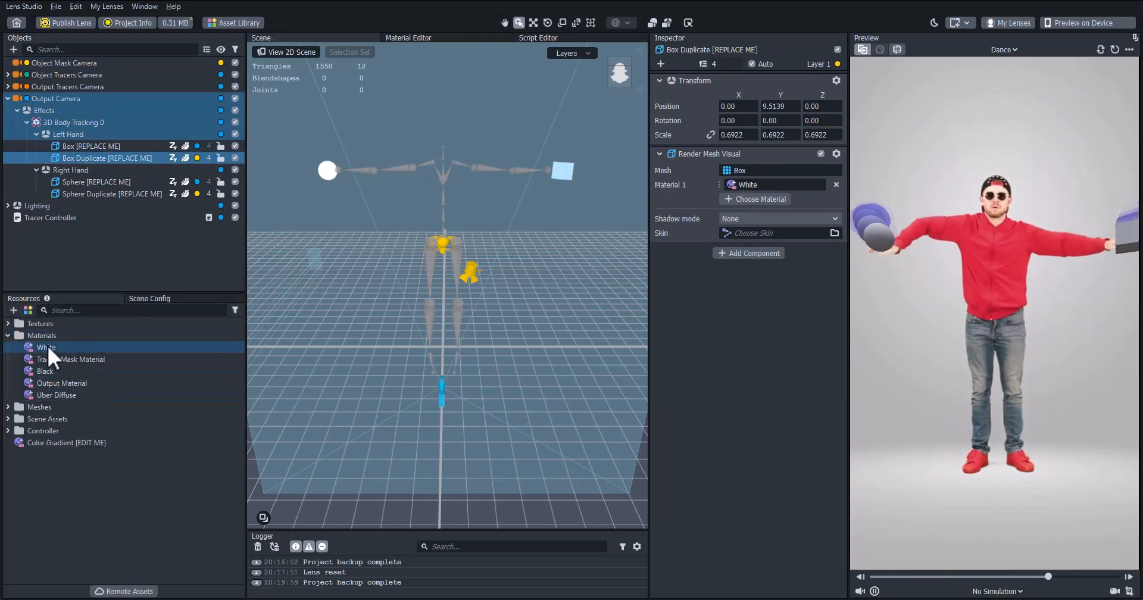
drag(46, 347, 749, 184)
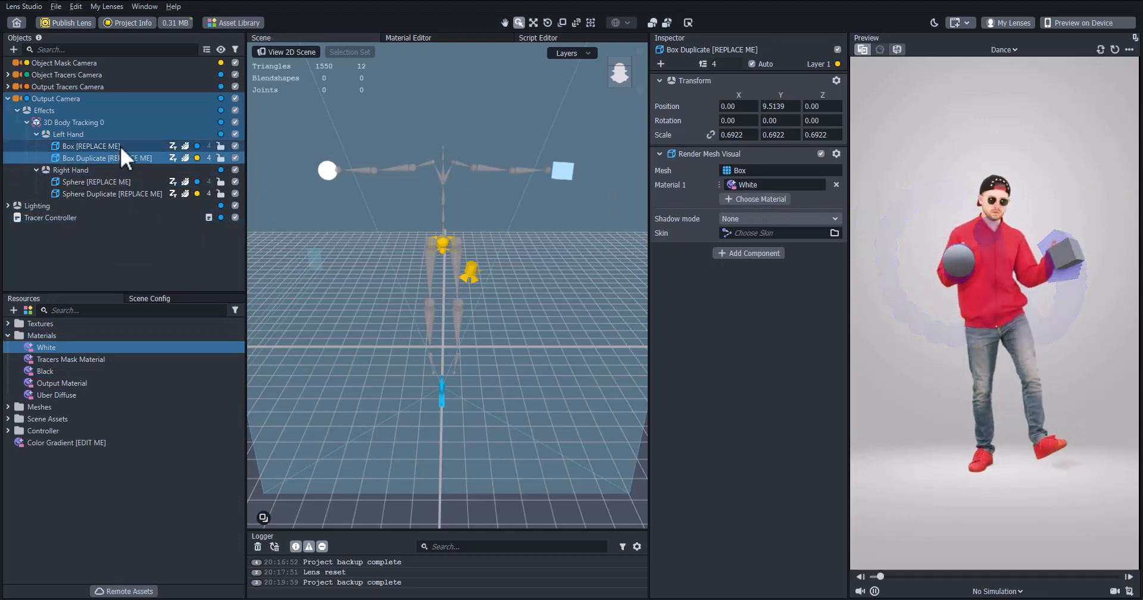
- Disable the Left Hand and Right Hand objects and add a Head Mesh under the Output Camera
click(235, 134)
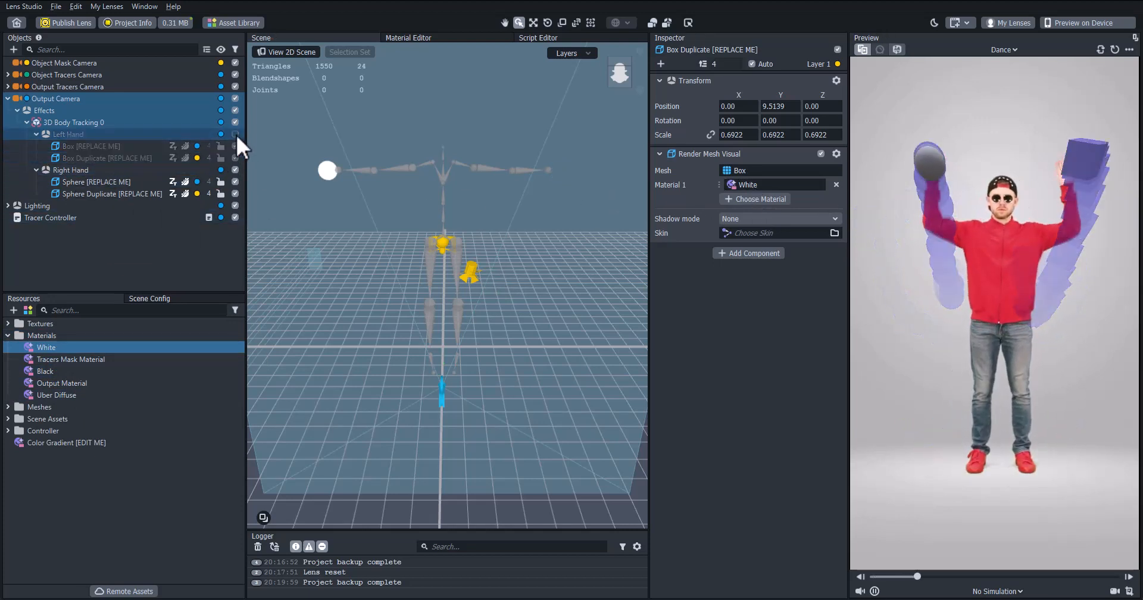
click(235, 169)
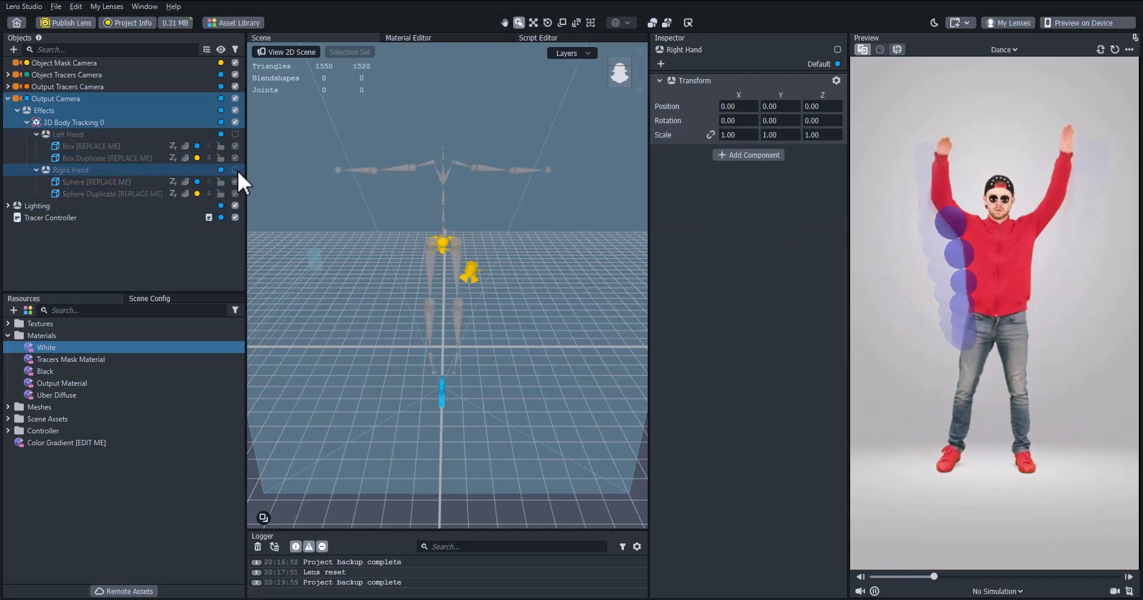
click(77, 98)
click(13, 50)
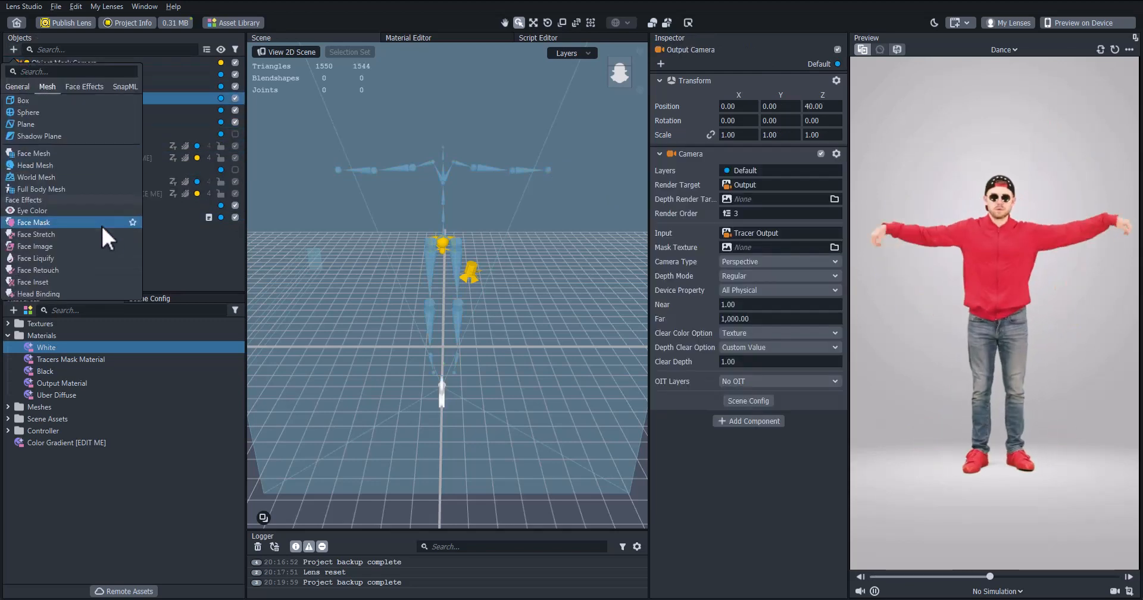
click(55, 165)
- Enable Eye Geometry on the Face Mesh resource and switch the preview to the Zoom Out video
click(95, 454)
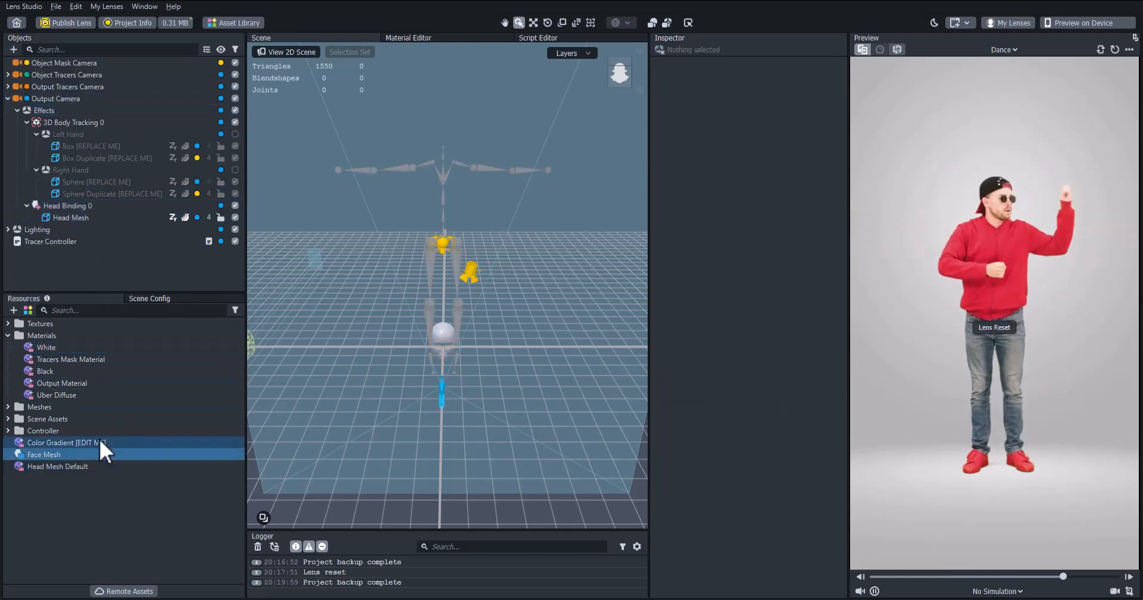
click(724, 117)
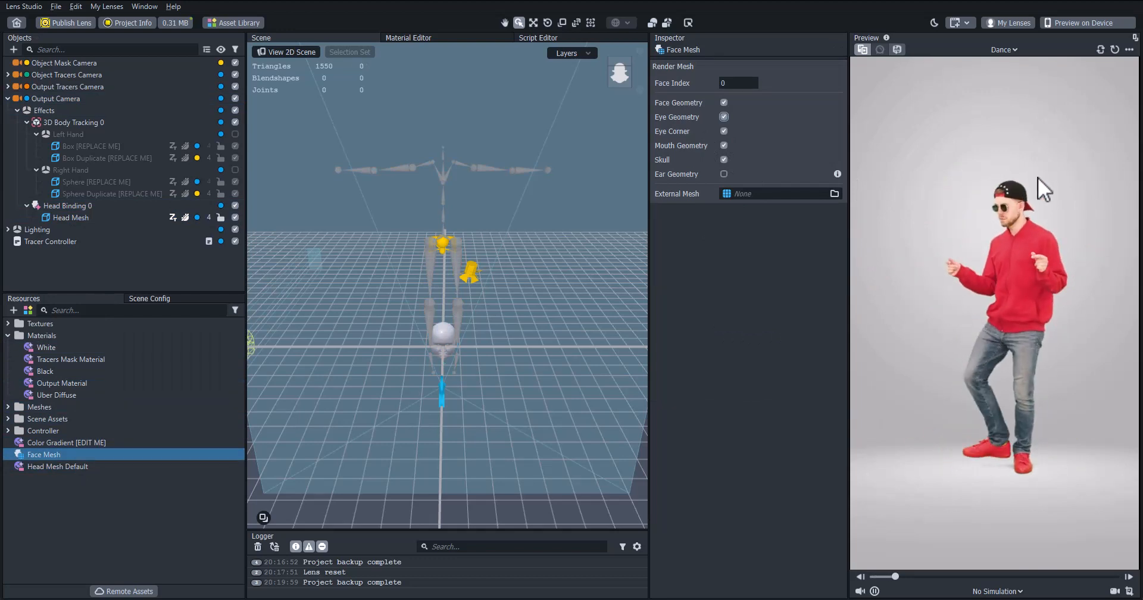
click(1004, 50)
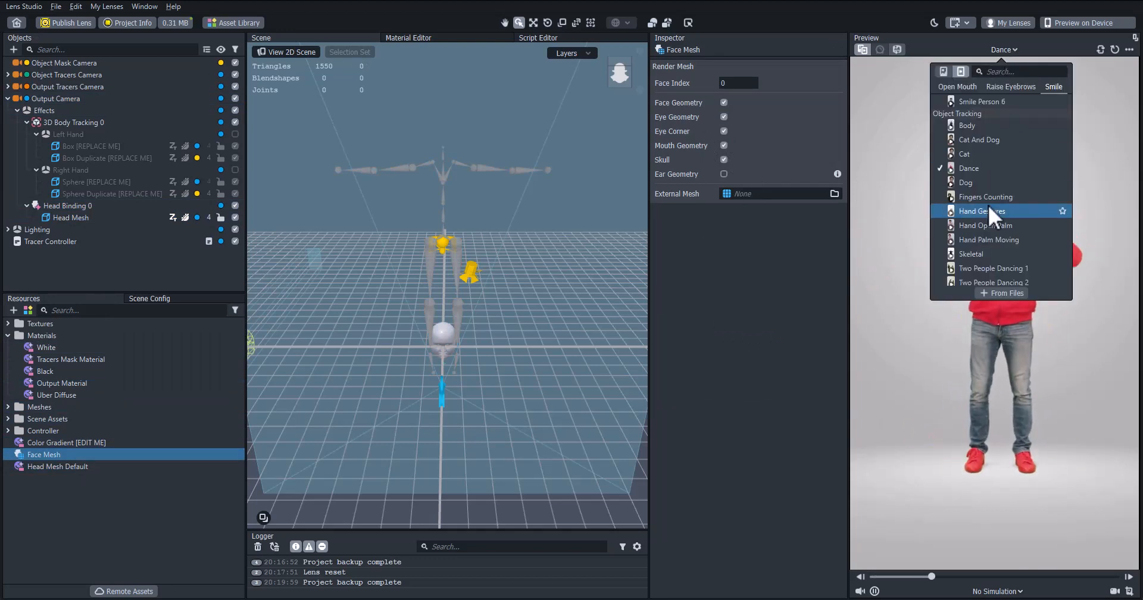
click(997, 273)
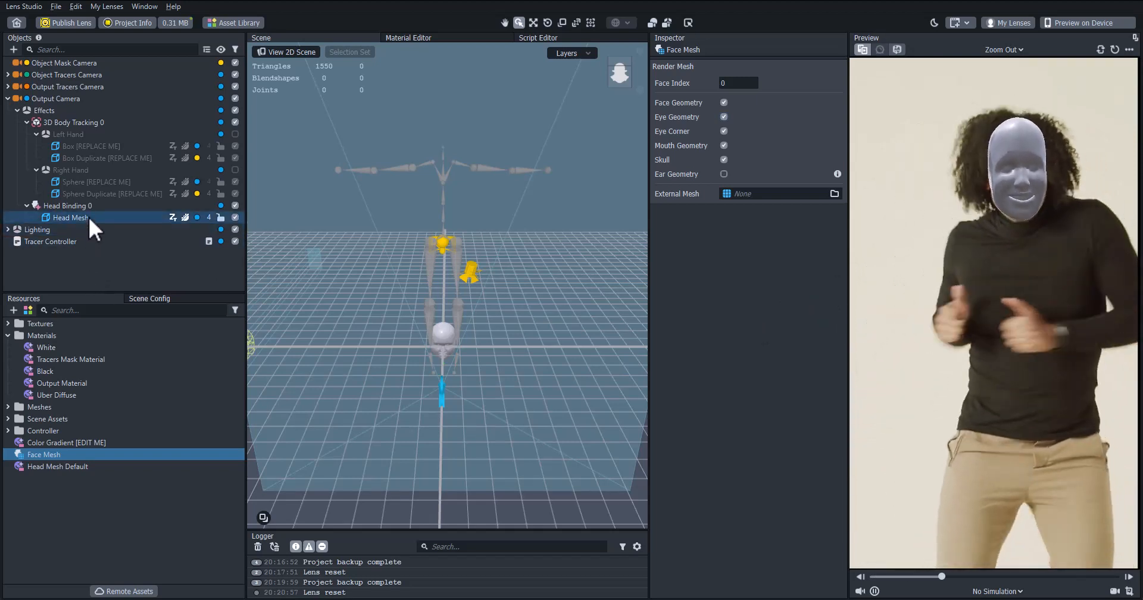
- Duplicate the Head Mesh under Head Binding and assign the copy to Layer 1
click(88, 217)
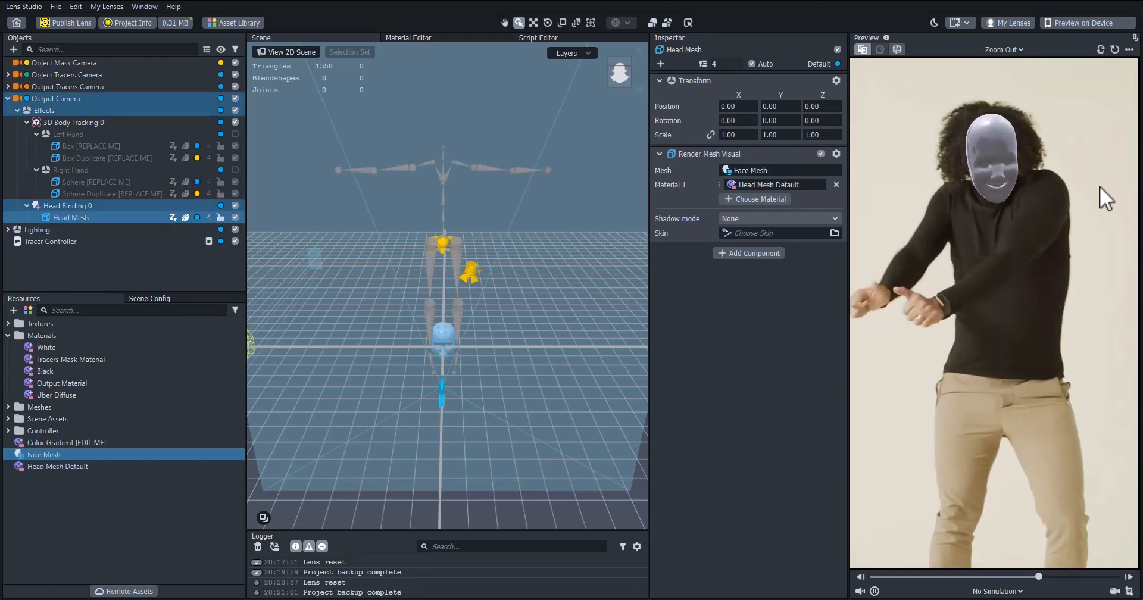
click(78, 208)
click(76, 215)
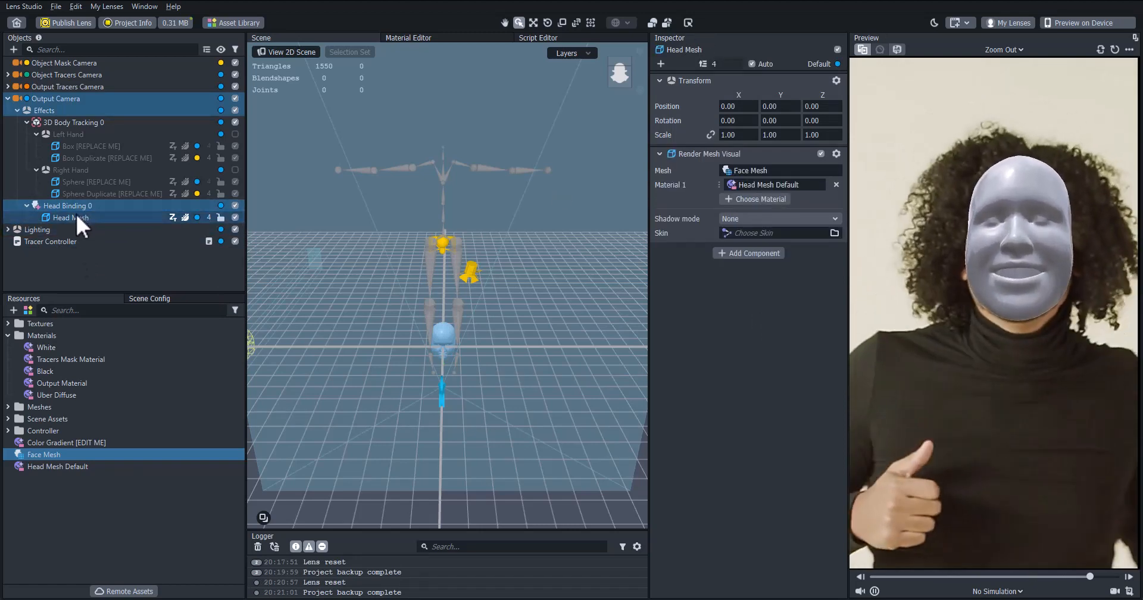
key(ctrl+d)
click(197, 228)
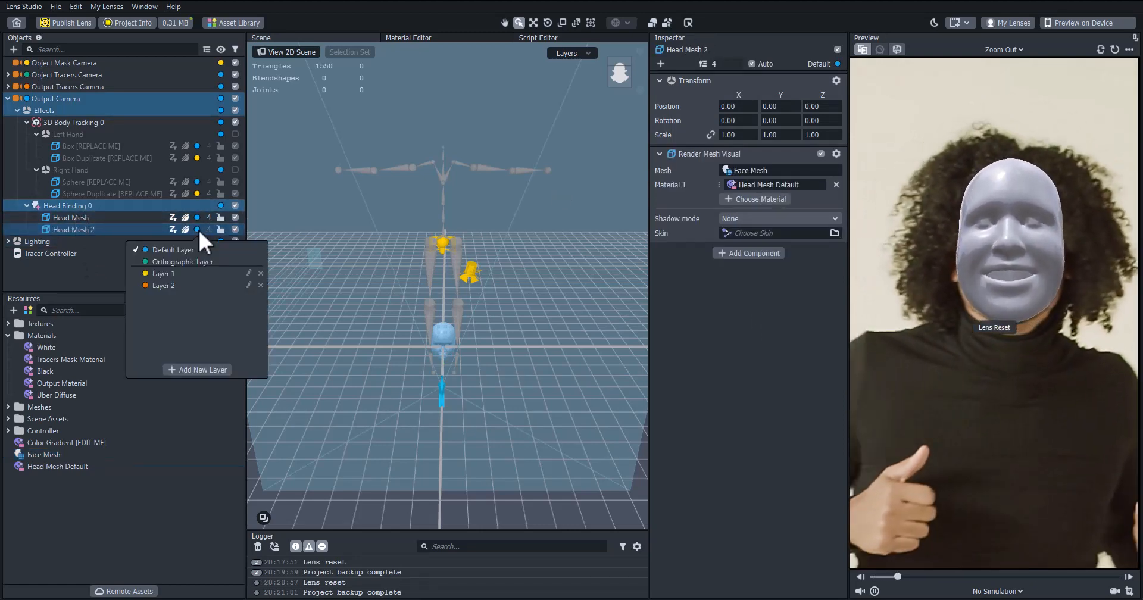
click(160, 272)
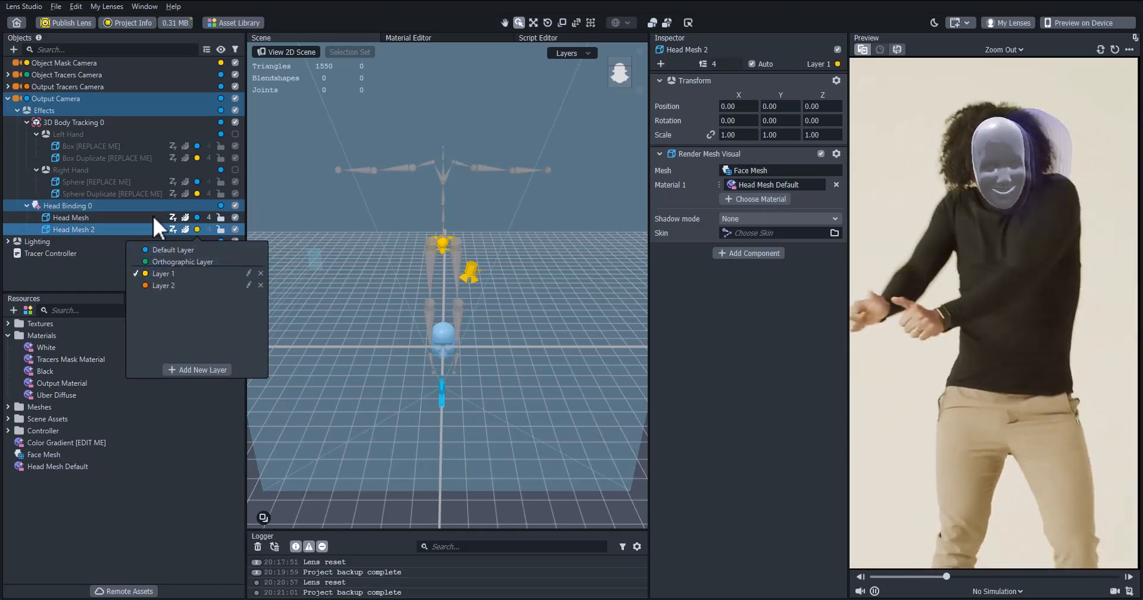
- Assign the White material to the duplicated head mesh
click(78, 215)
click(80, 230)
drag(47, 347, 742, 187)
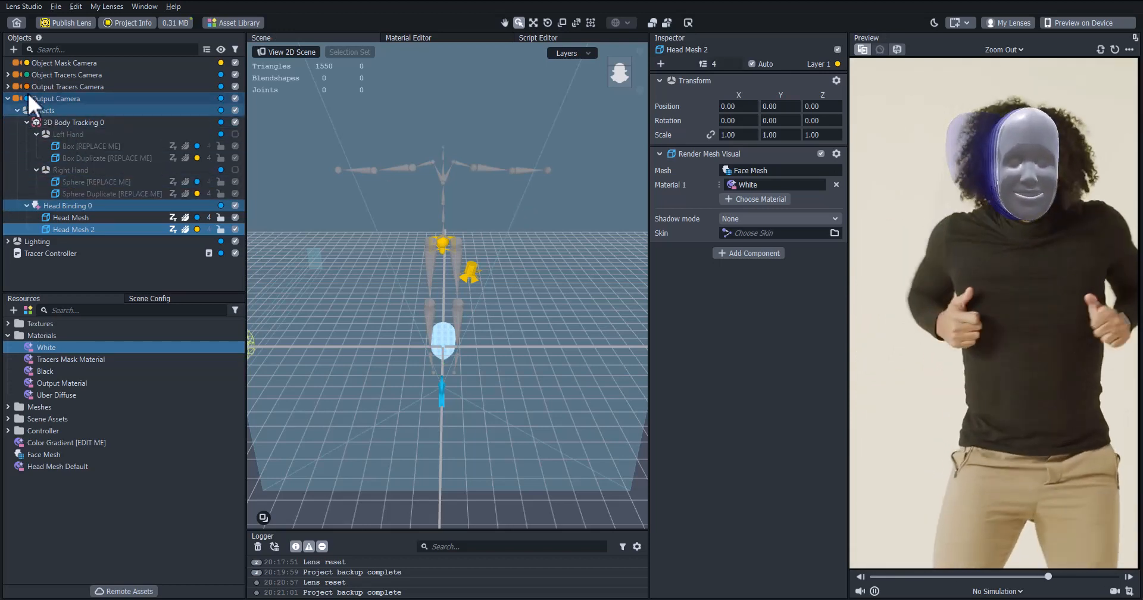
- Set the Alpha of the Color Gradient [EDIT ME] material used by the tracer post effect to 0.47
click(11, 85)
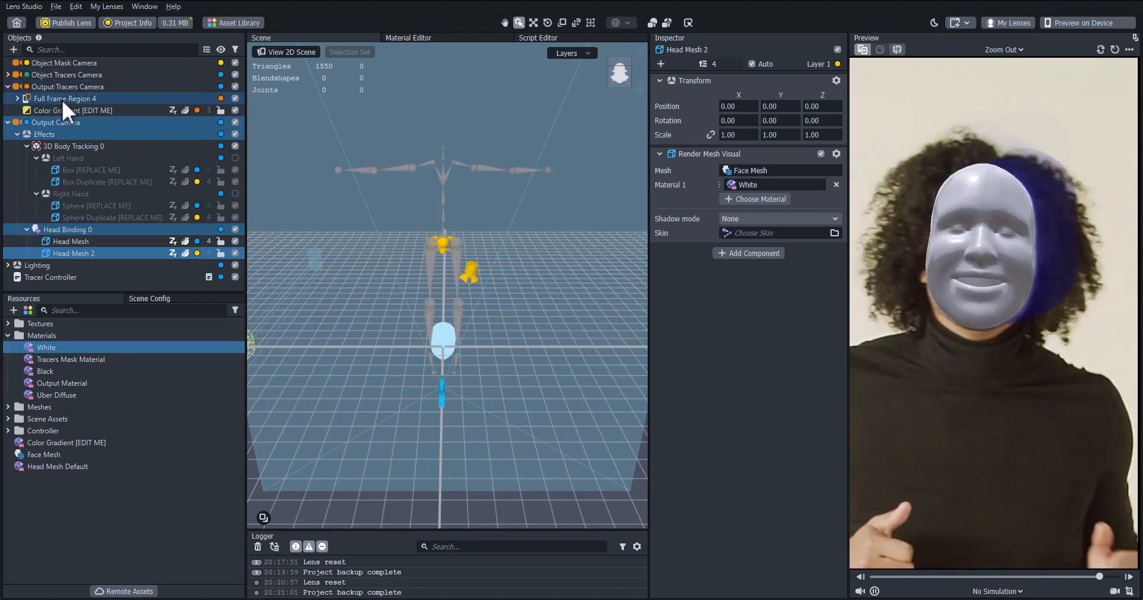
click(90, 110)
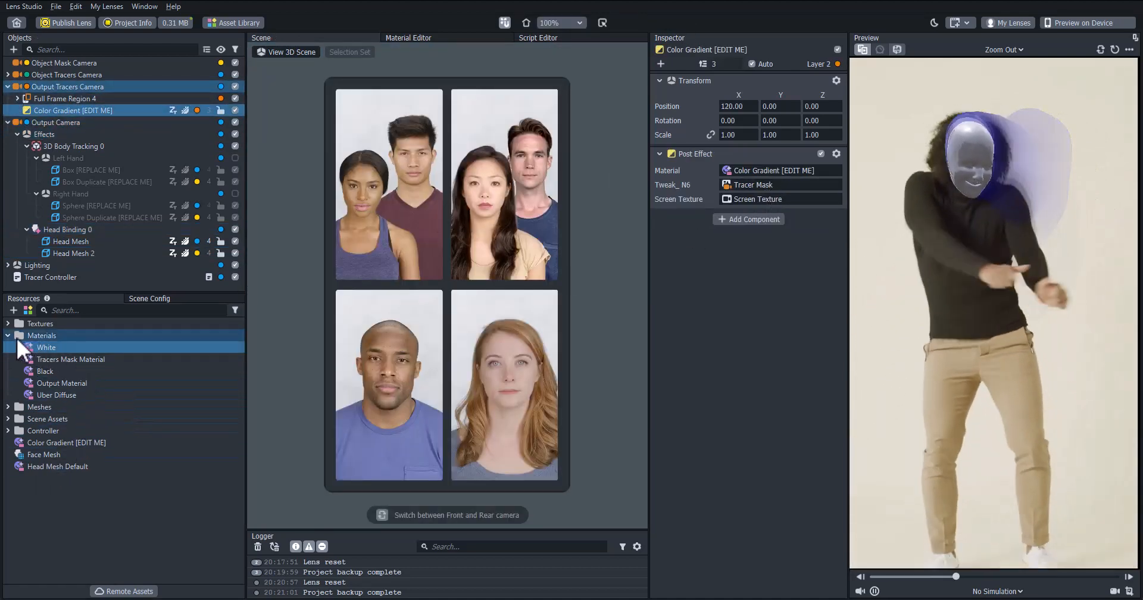
click(9, 336)
click(78, 382)
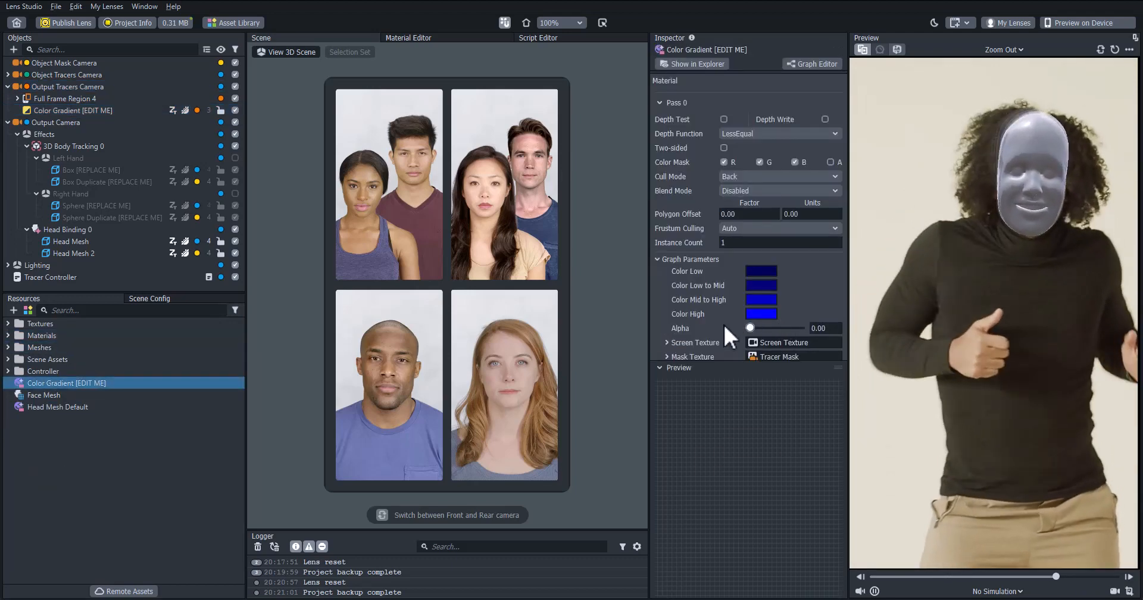
drag(751, 327, 774, 324)
scroll(798, 327, down, 1)
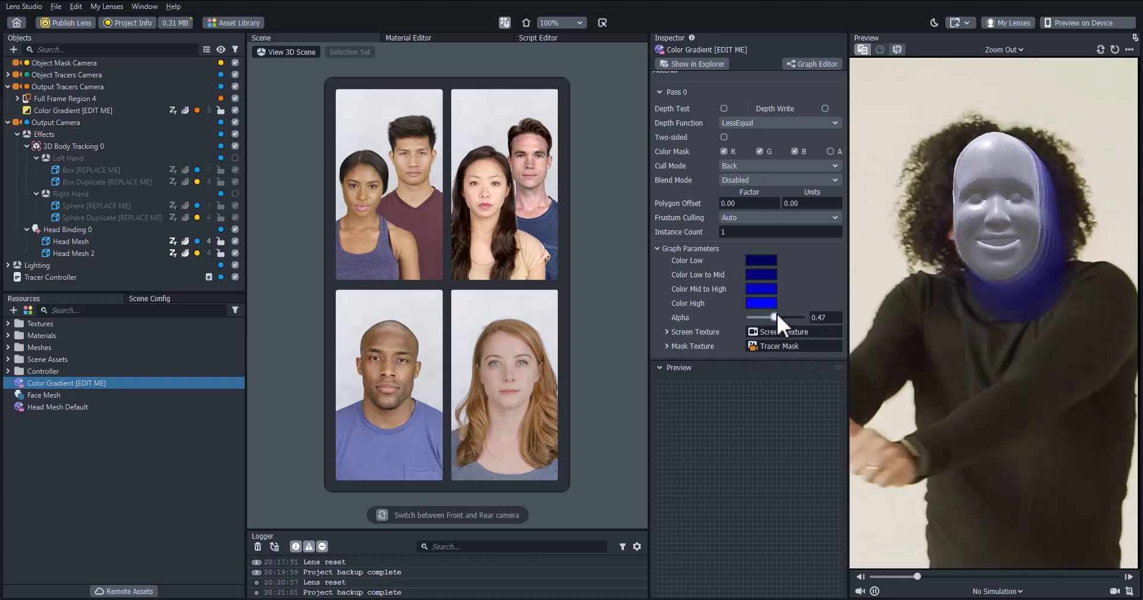
- Set the Alpha of the Color Gradient [EDIT ME] material to 0.00 to remove the gradient tint from the head tracers
drag(775, 316, 717, 320)
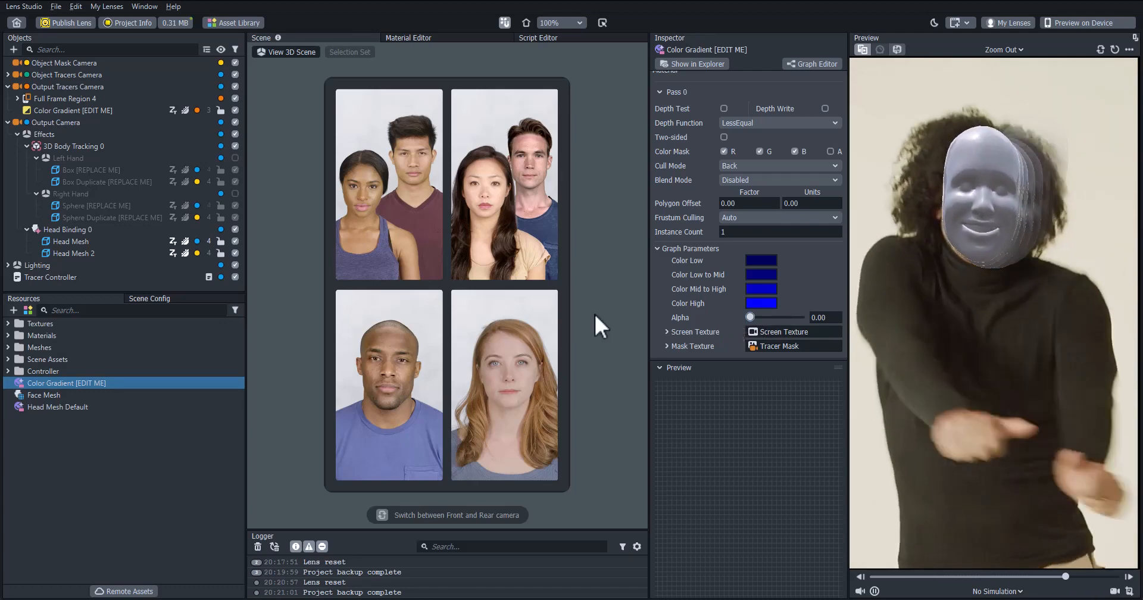
- Try the Tracer Controller's Tracer Intensity at its extremes of 0.70 and 1.00, and set it to 0.94
click(173, 277)
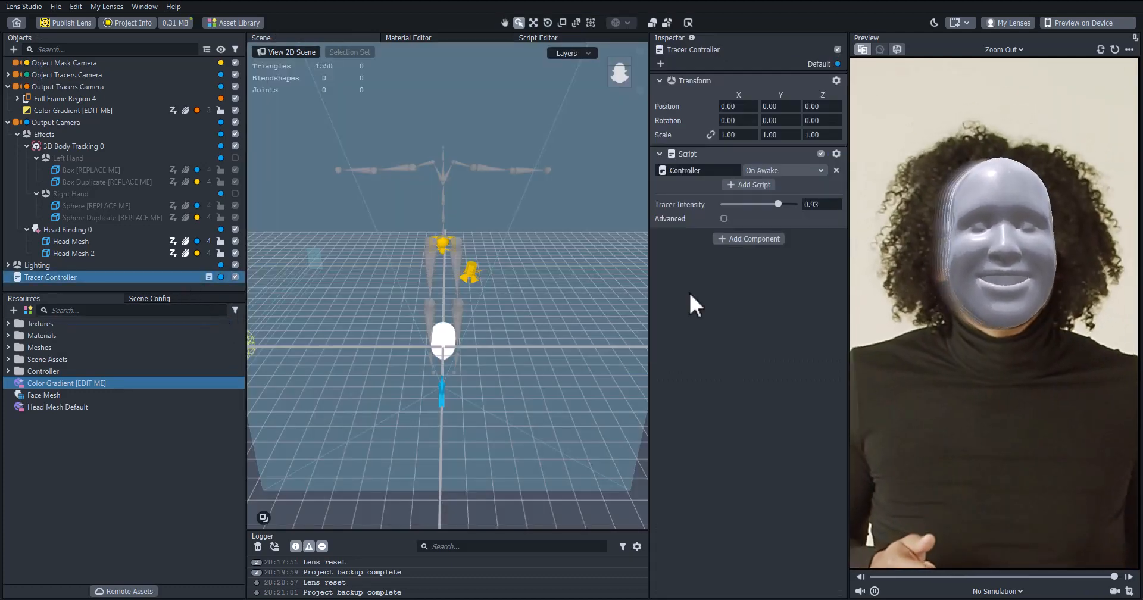
drag(778, 203, 705, 201)
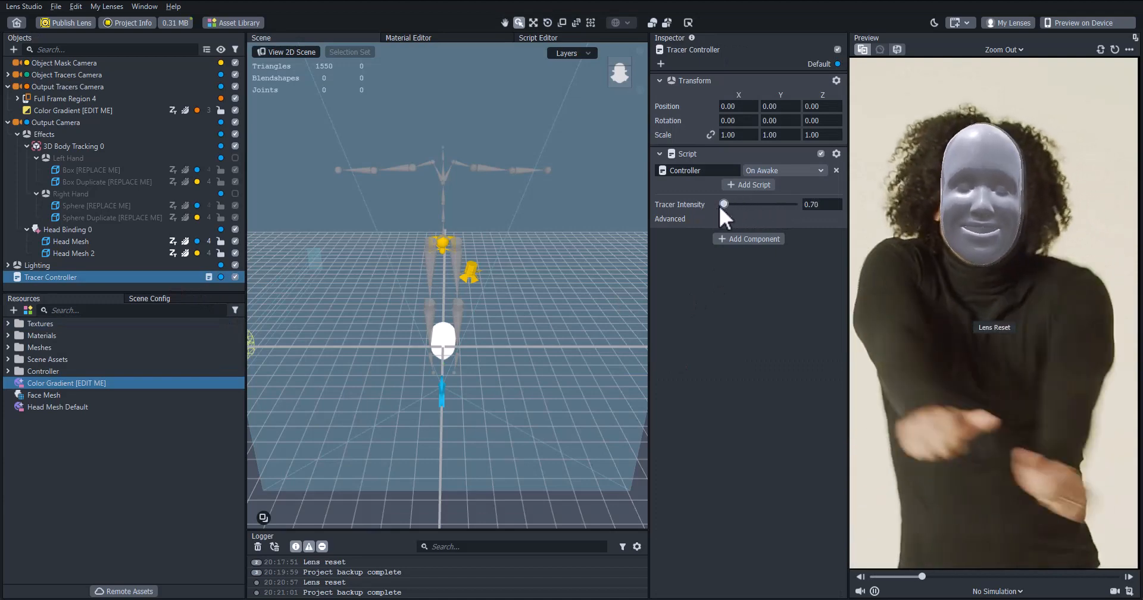
click(162, 275)
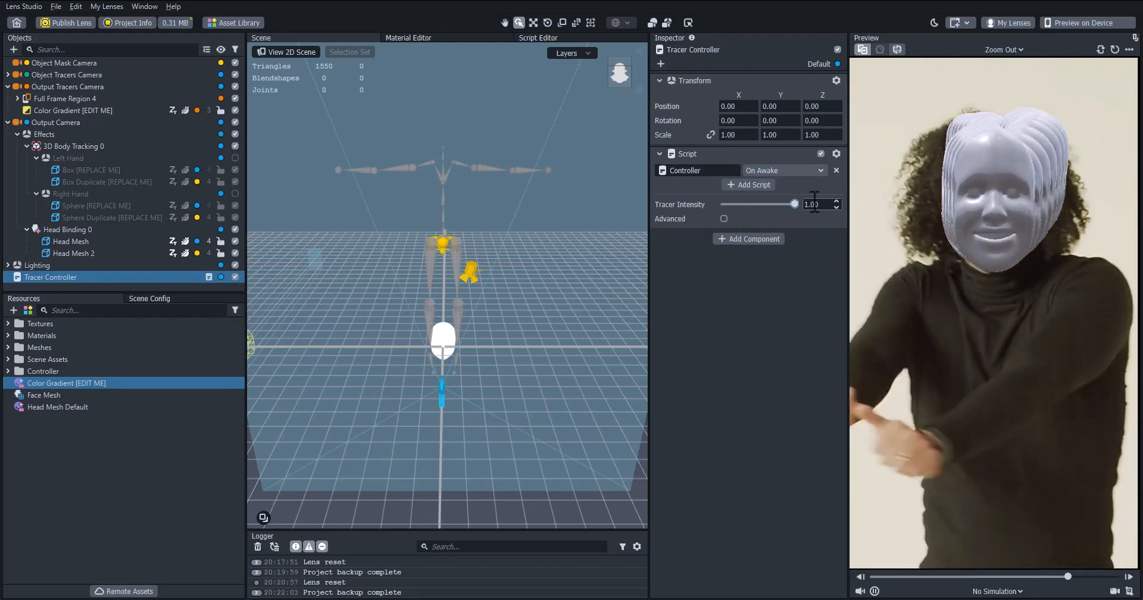
drag(795, 204, 687, 233)
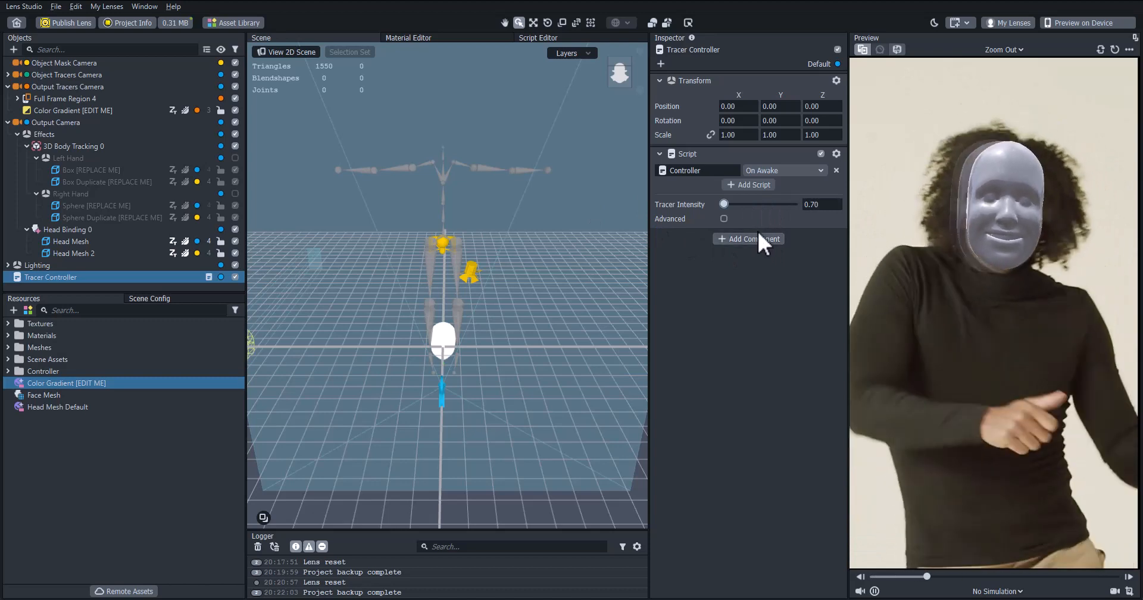
click(764, 204)
drag(766, 202, 780, 203)
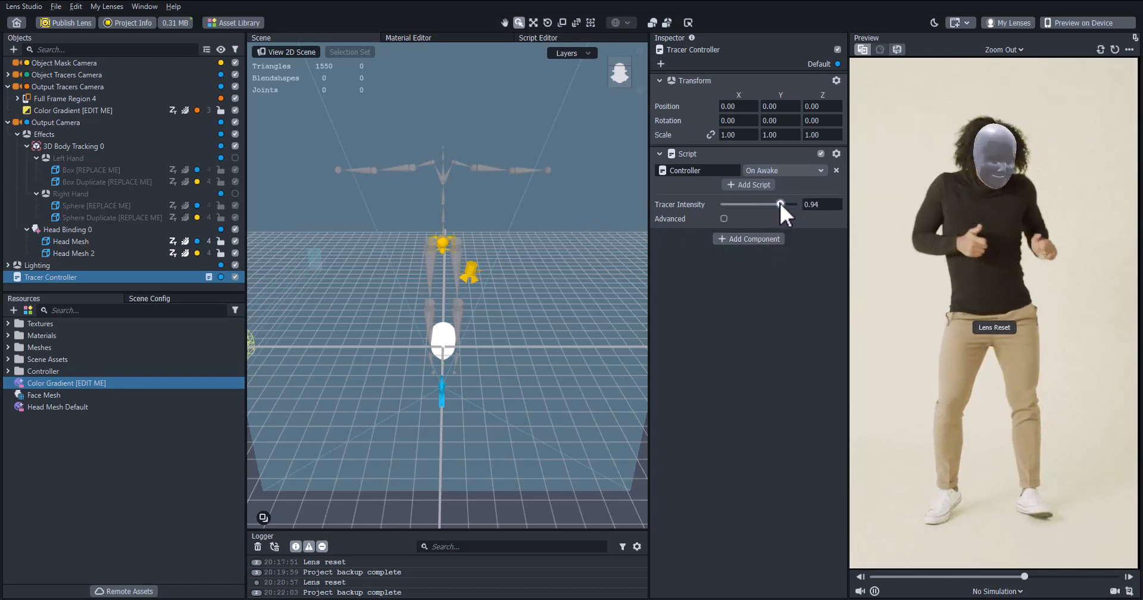